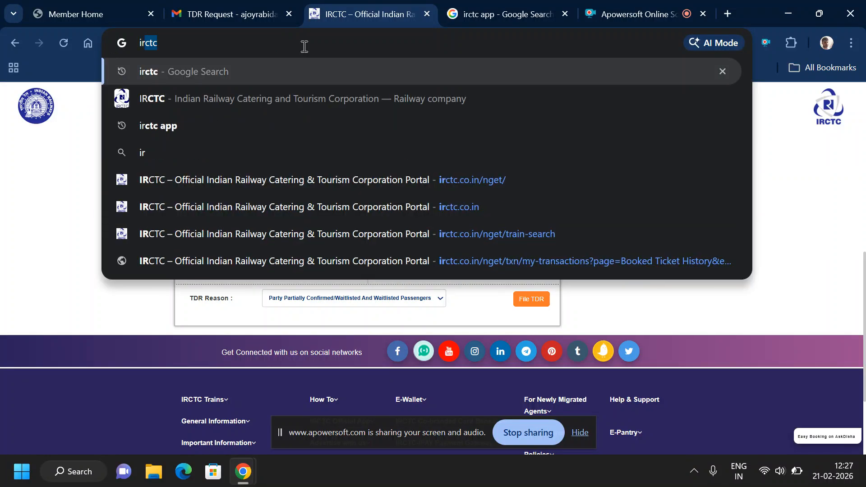
Step: Search Google for "irctc"
text(ctc)
key(Return)
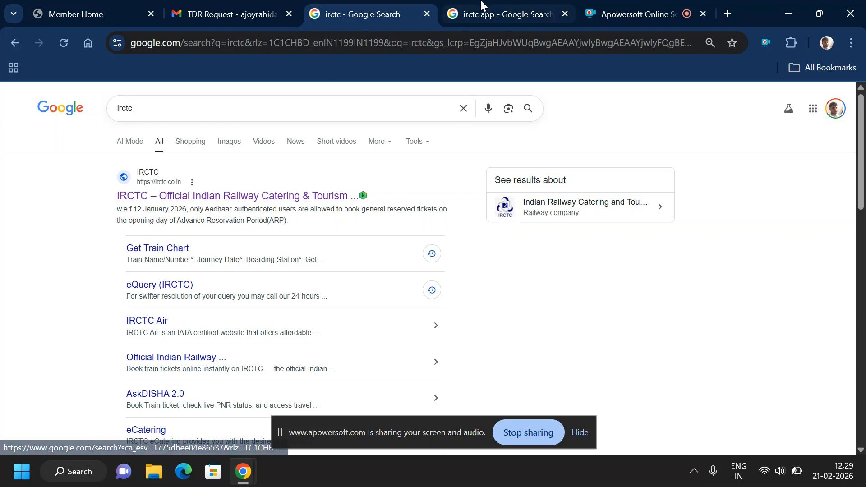
Step: View the IRCTC Rail Connect app screenshot and logo in the image results, and return to the irctc search results
click(501, 14)
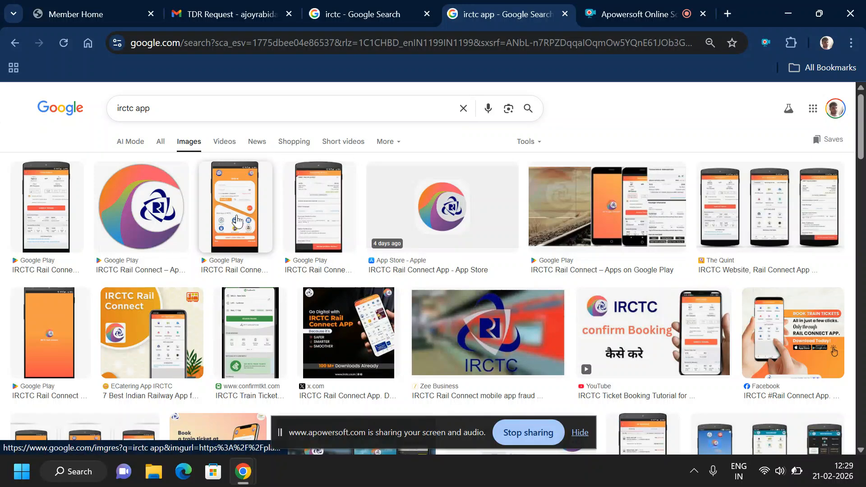
click(230, 212)
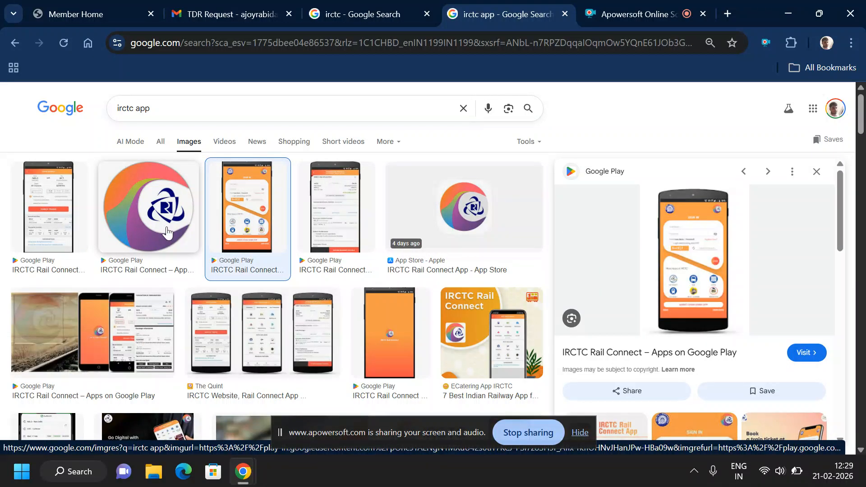
click(167, 232)
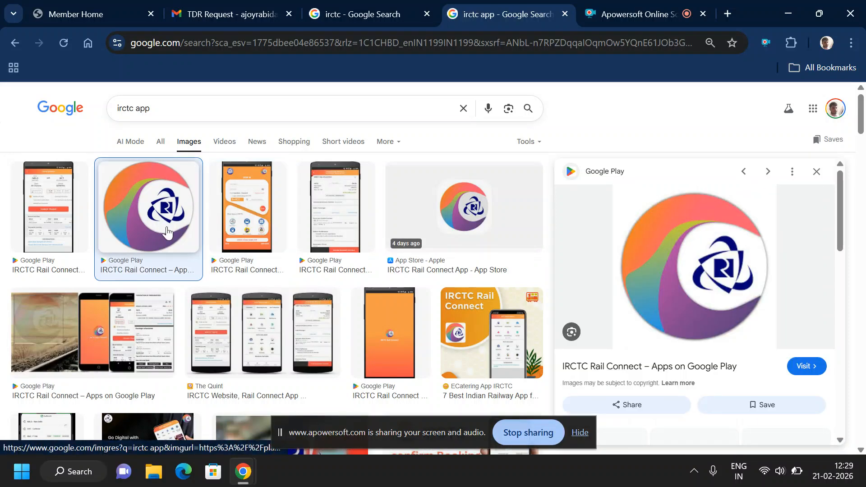
click(338, 15)
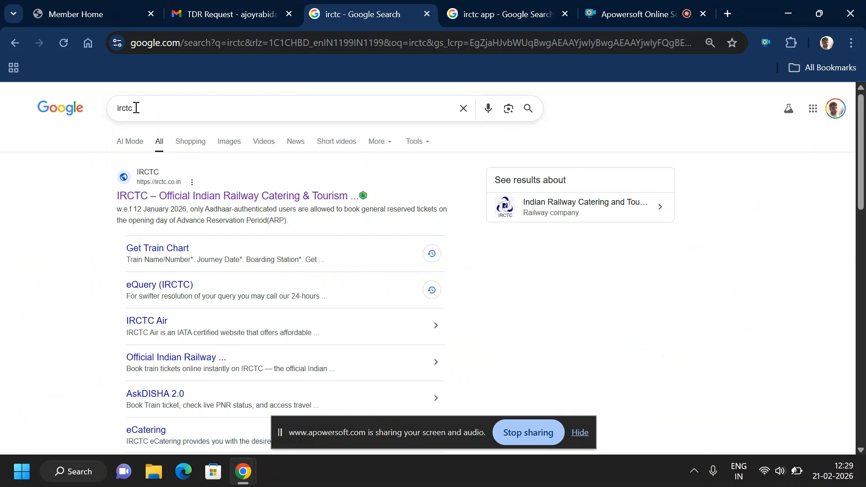
Step: Open the official IRCTC portal from the search results and sign in with the prefilled account credentials
click(161, 199)
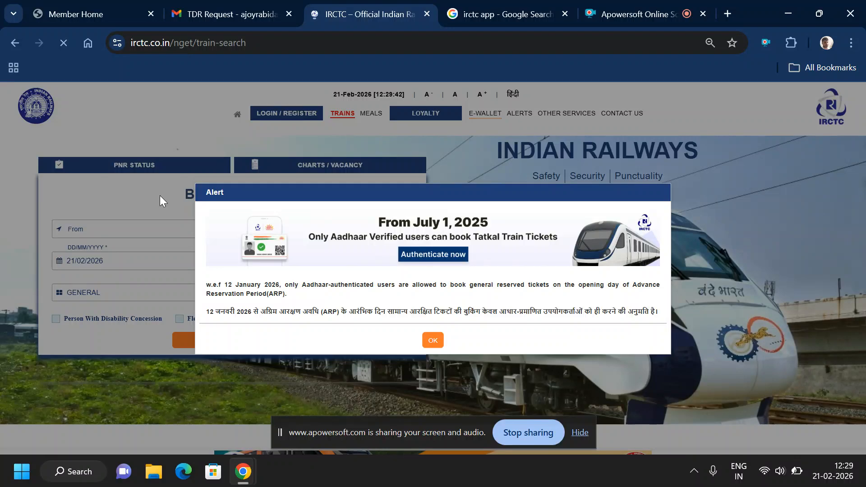
click(434, 339)
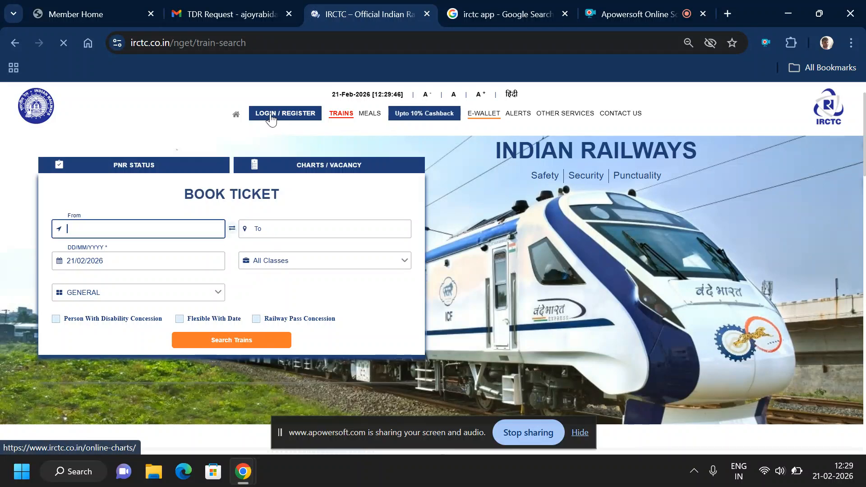
click(271, 115)
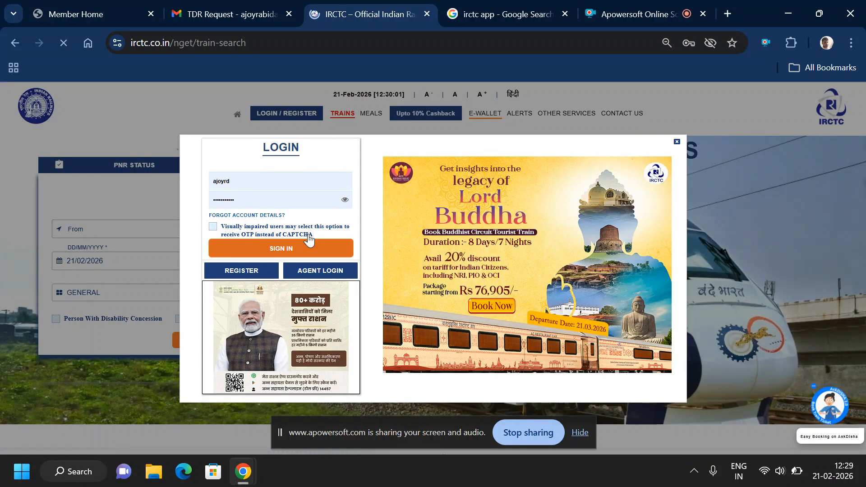
click(254, 251)
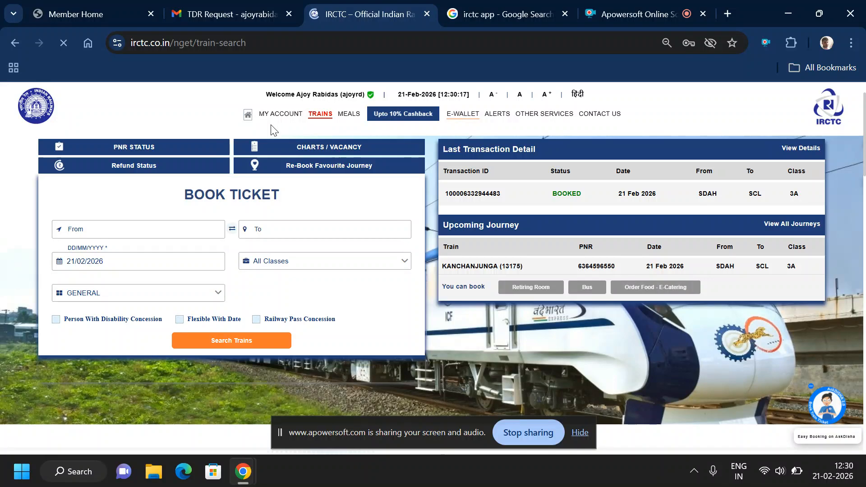
Step: Open the File TDR page among the account's transactions
mouse_move(285, 119)
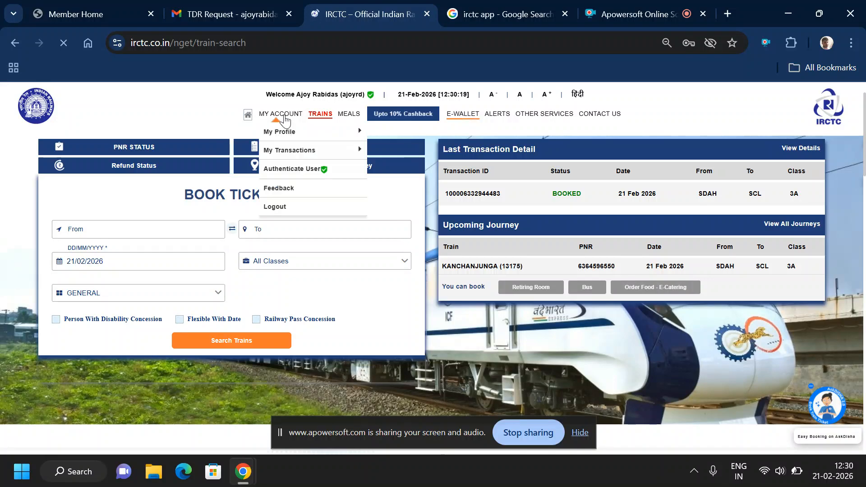
mouse_move(293, 155)
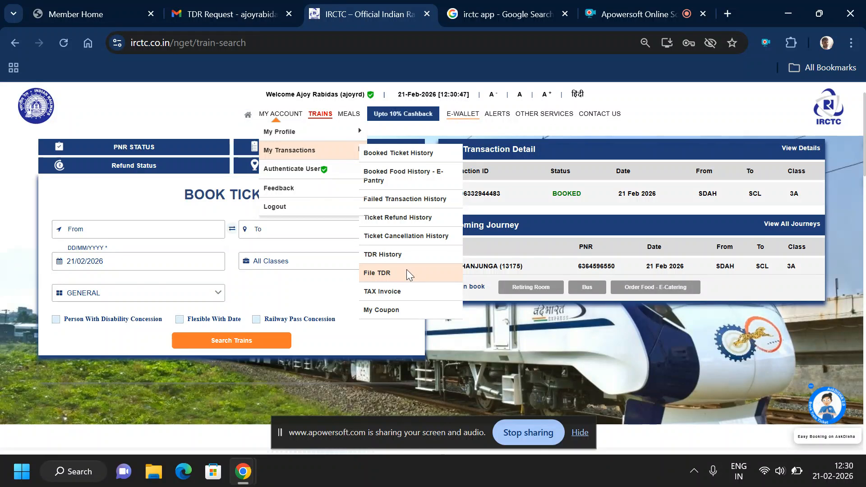
click(379, 279)
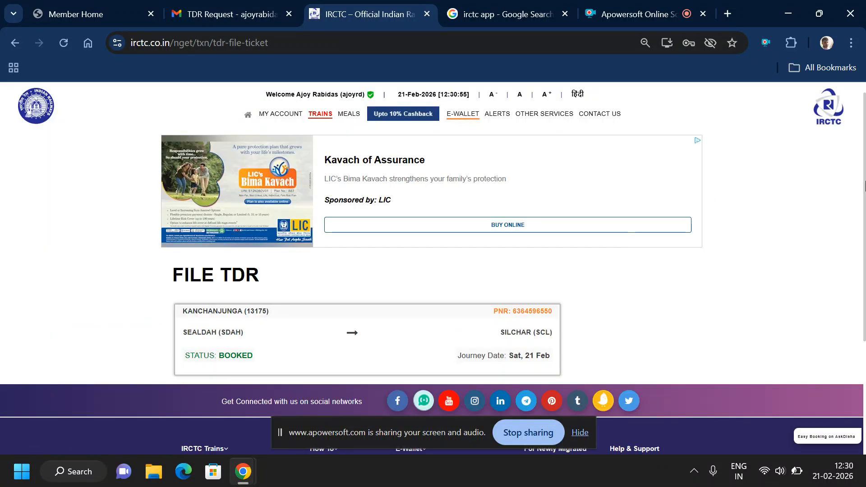
Step: Expand the Kanchanjunga (13175) booking from Sealdah to Silchar and bring its TDR reason section into view
drag(860, 180, 860, 249)
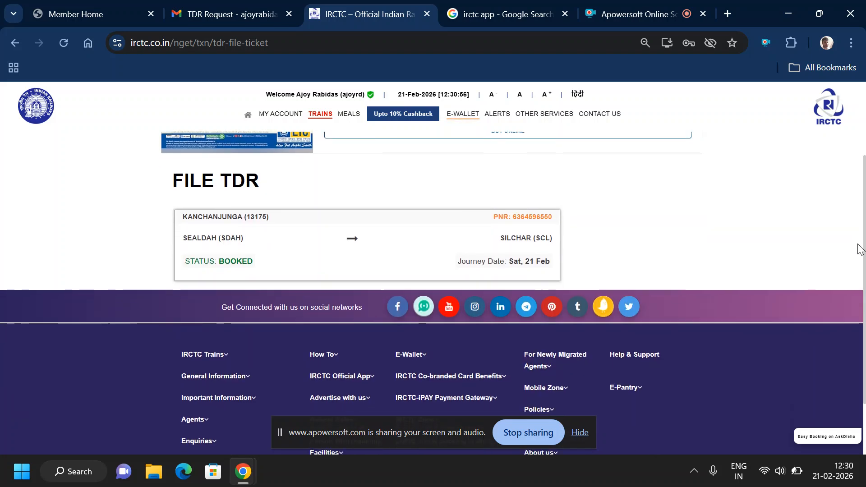
click(439, 262)
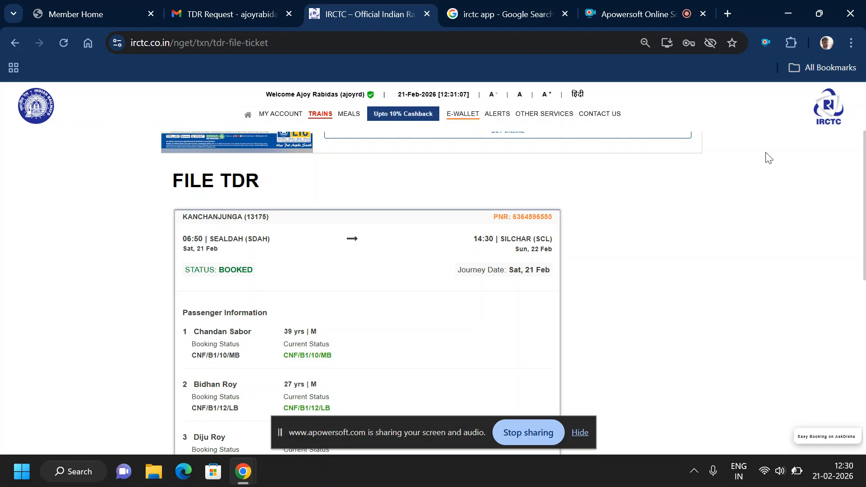
scroll(862, 299, down, 3)
scroll(859, 299, down, 2)
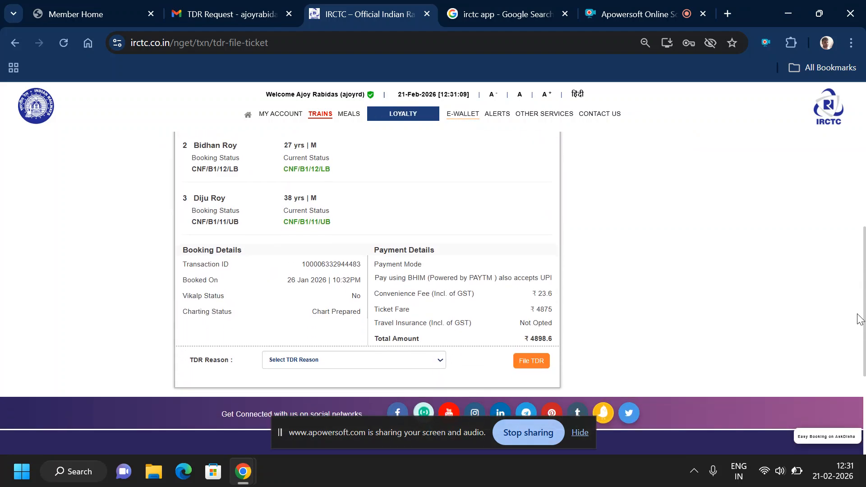
Step: Set the TDR reason to "Party Partially Confirmed/Waitlisted And Waitlisted Passengers Did Not Travel" and proceed to the passenger selection
click(363, 352)
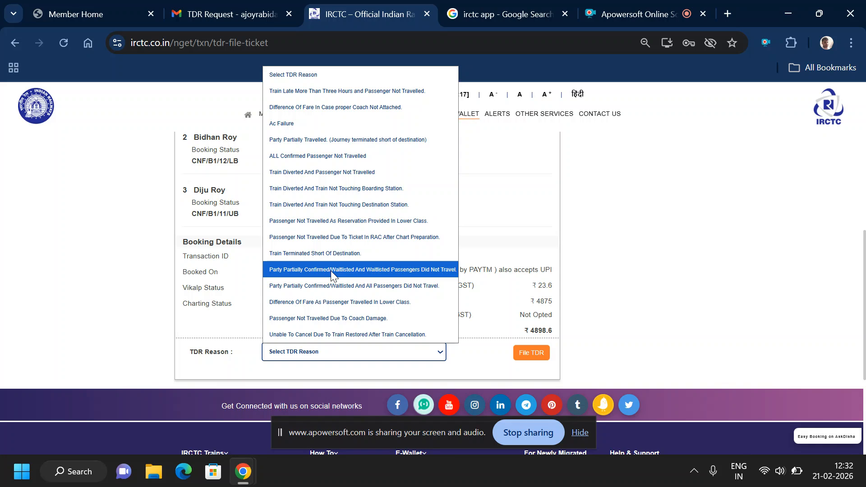
click(331, 271)
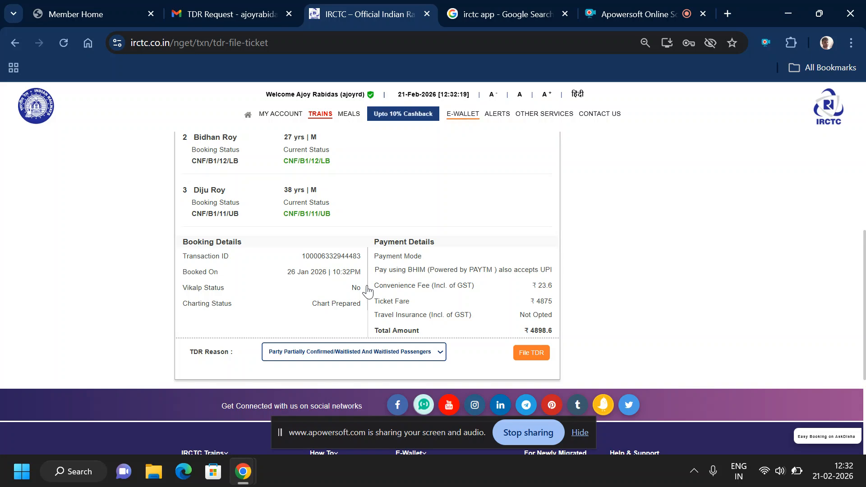
click(522, 361)
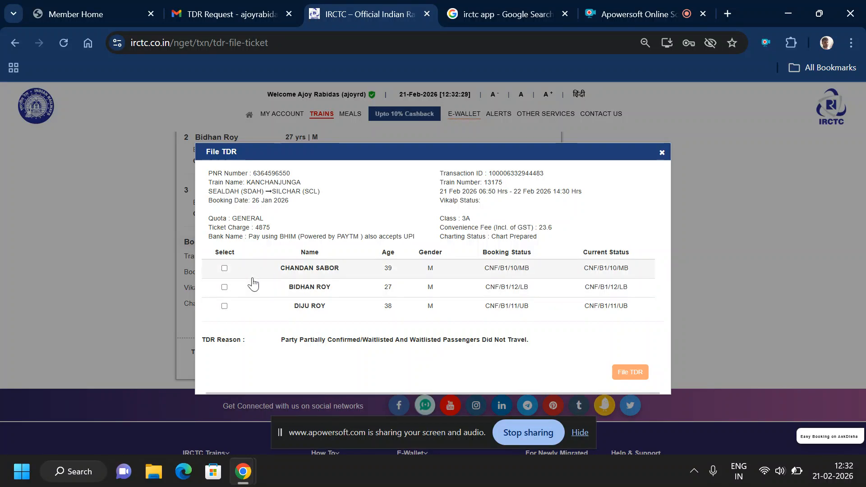
Step: Select the first two passengers, submit the TDR for them, and close the final confirmation and the filing form without accepting
click(226, 269)
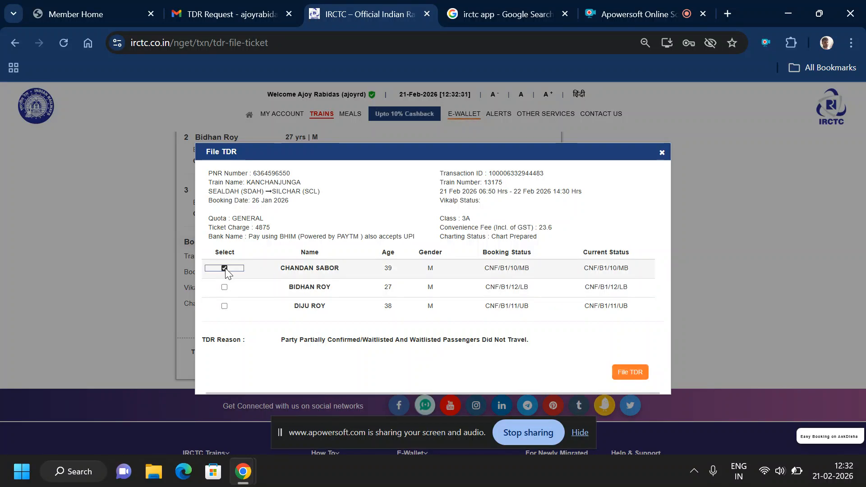
click(225, 288)
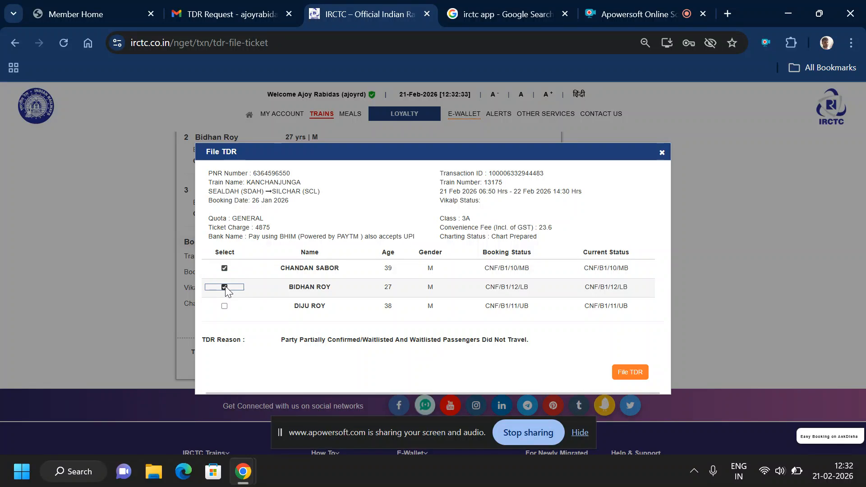
click(635, 372)
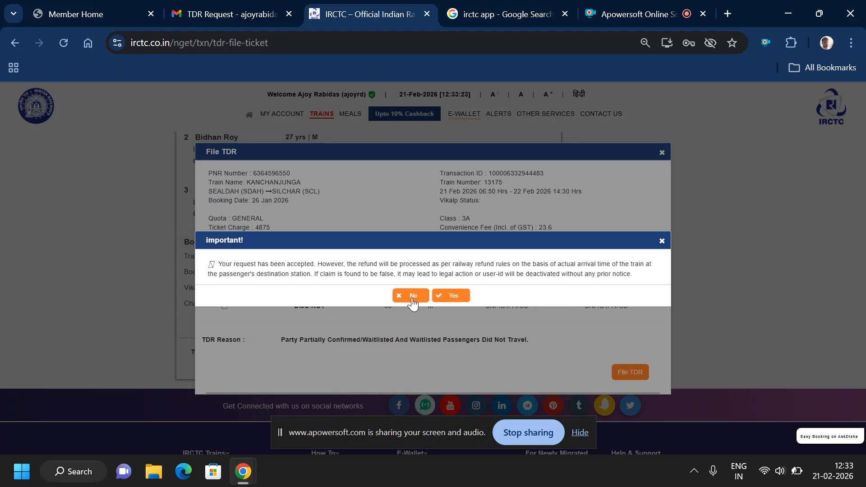
click(662, 240)
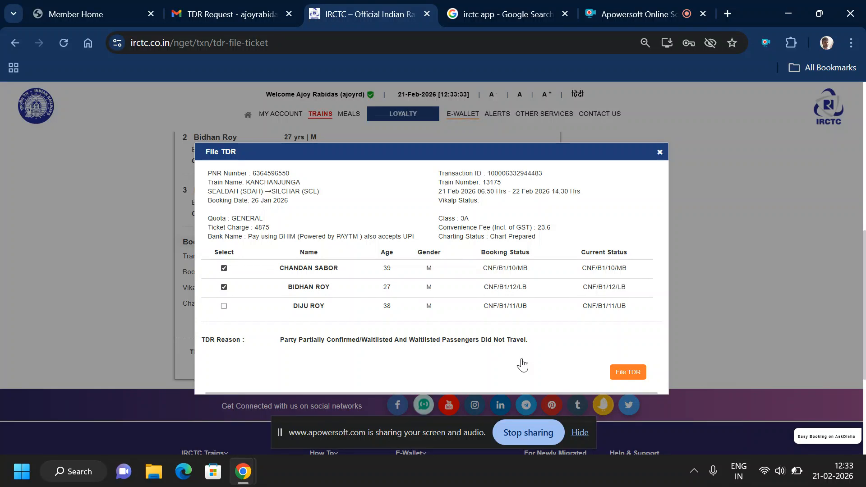
click(659, 154)
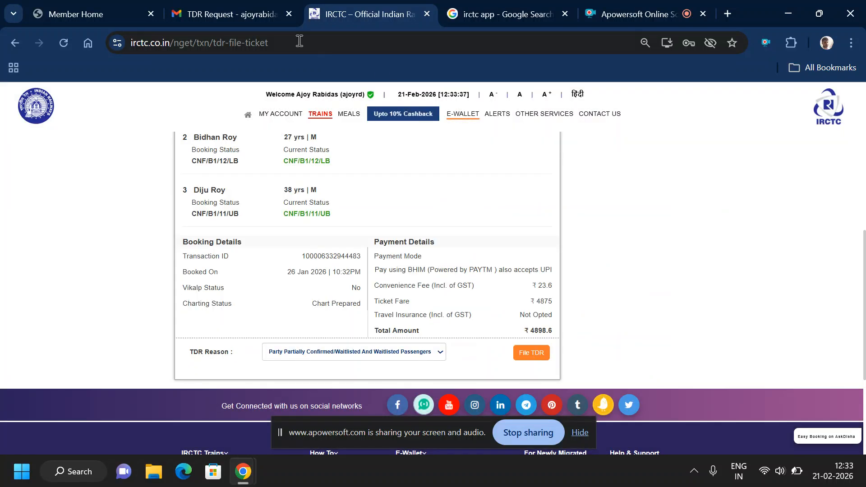
Step: Switch to Gmail, go back to the inbox and reopen the TDR Request email from ticketadmin
click(237, 14)
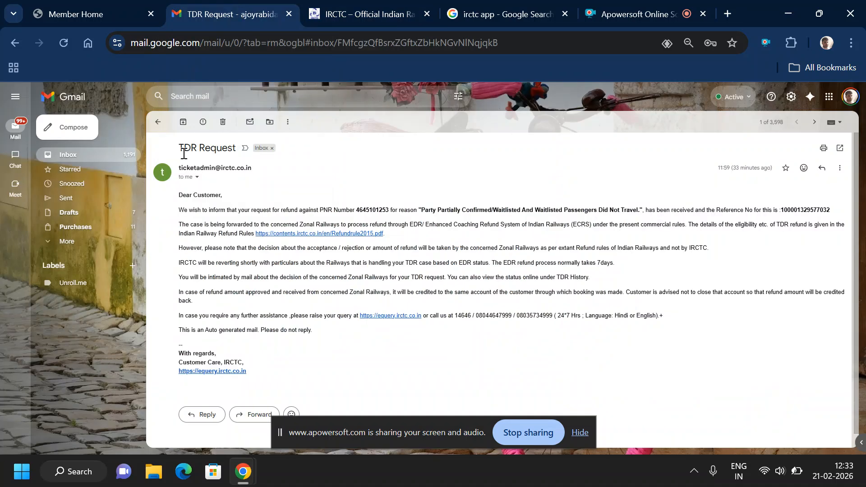
click(159, 124)
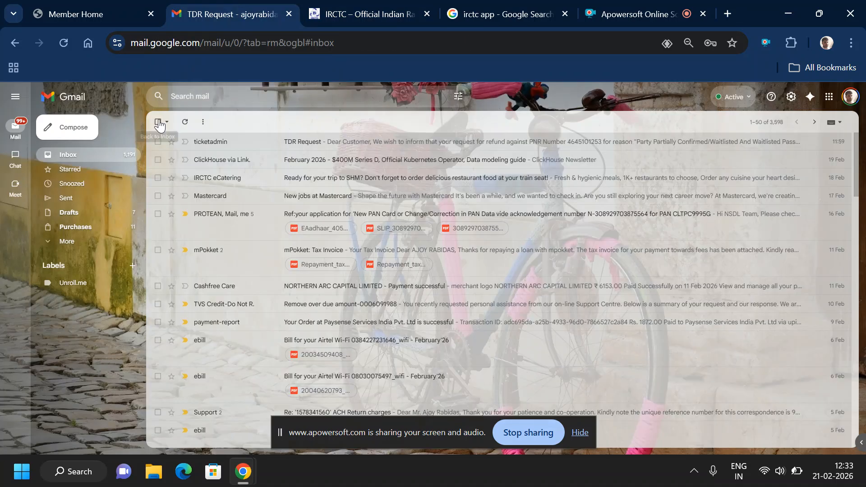
click(233, 142)
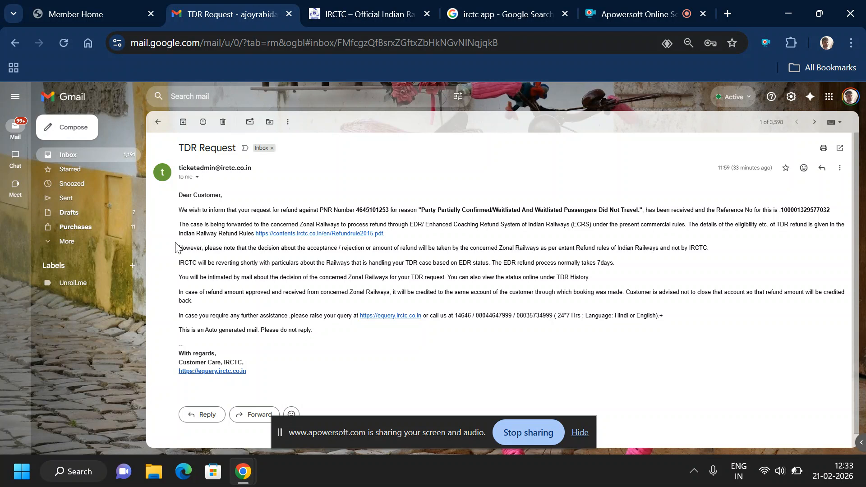
Step: Highlight and read the zonal railway decision notice, the reference number and the full message in the TDR Request email
drag(178, 252, 713, 253)
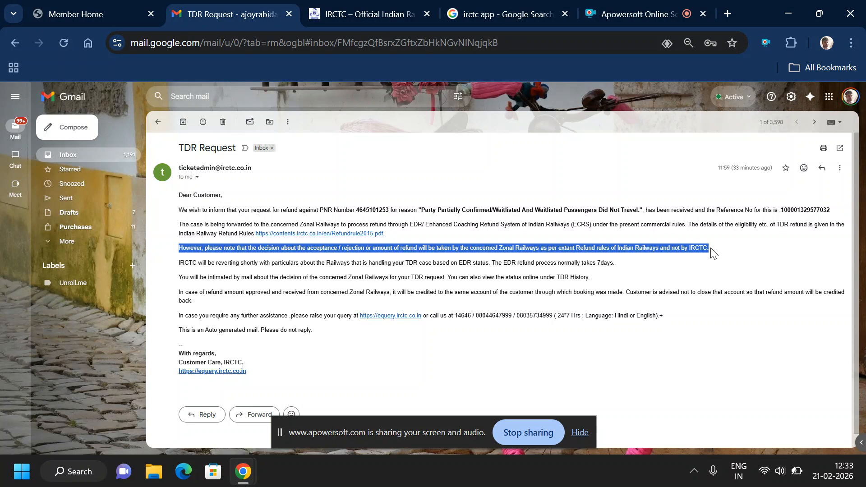
double_click(795, 210)
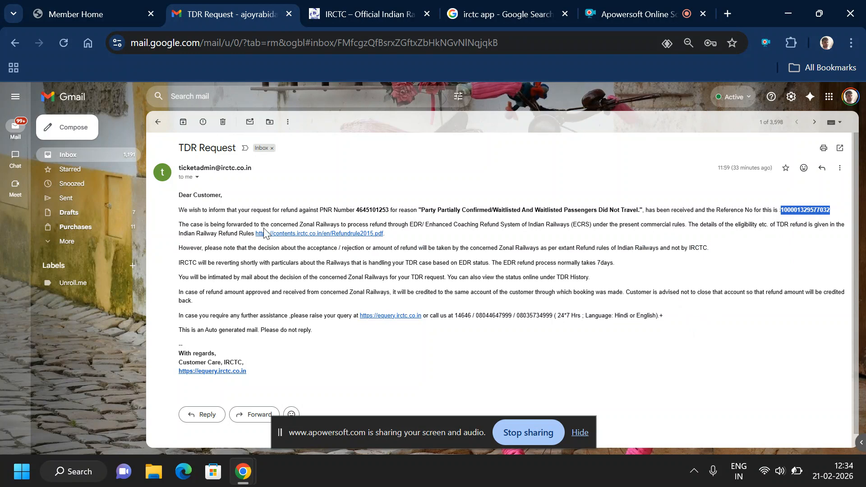
drag(180, 195, 325, 340)
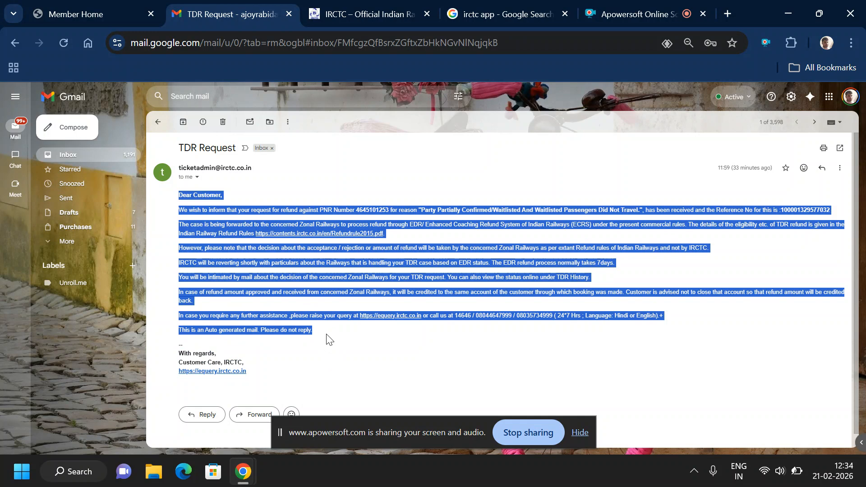
click(326, 338)
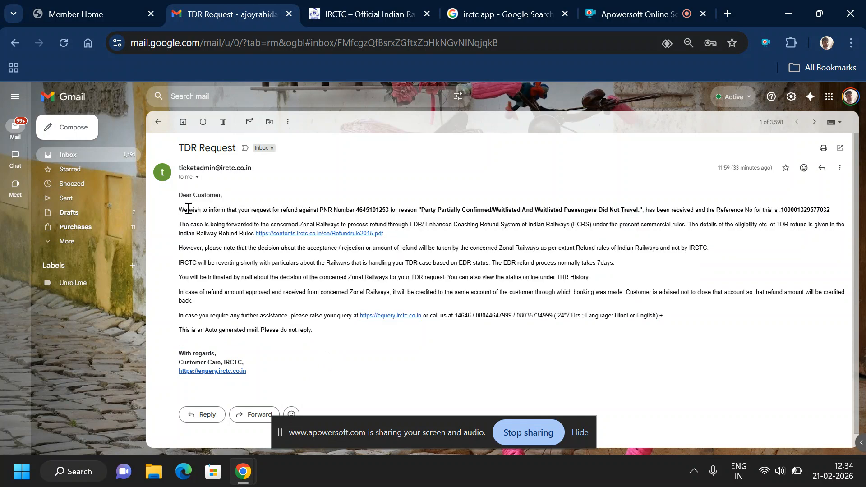
mouse_move(181, 195)
mouse_down()
mouse_move(311, 402)
mouse_move(287, 361)
mouse_move(285, 389)
mouse_up()
click(287, 389)
click(621, 18)
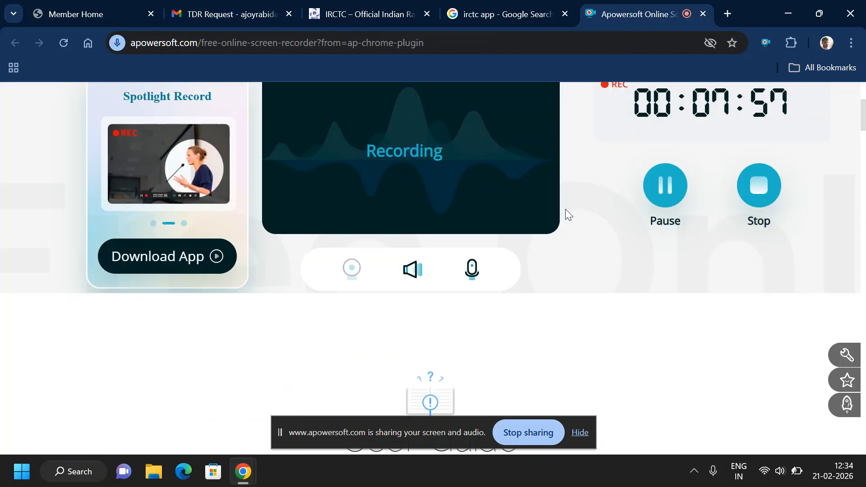